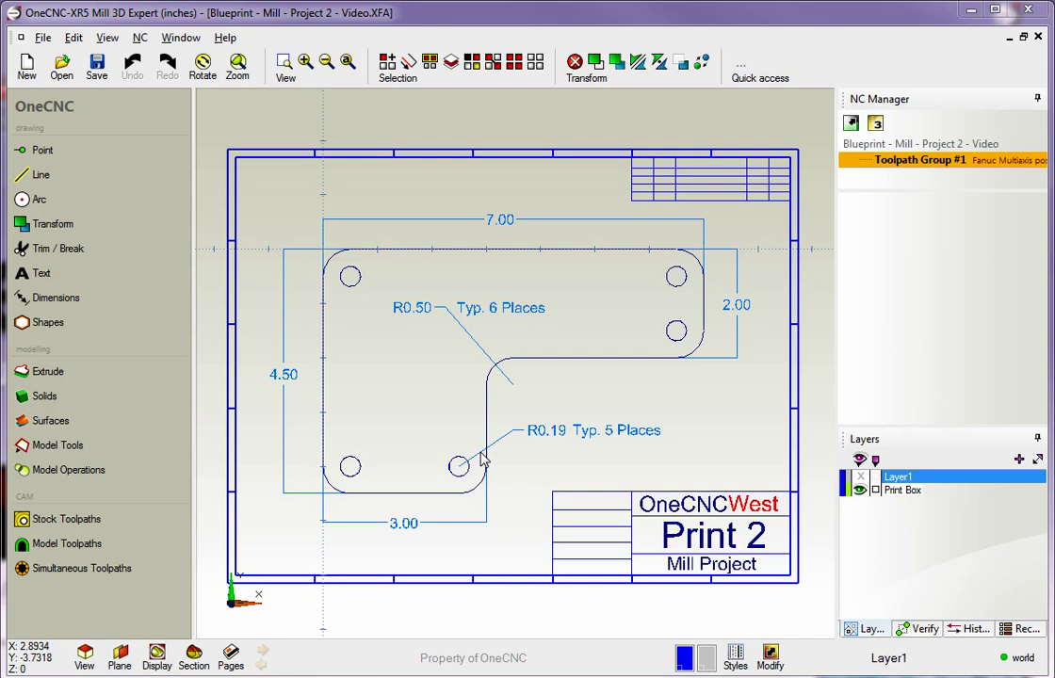
Toggle the Print Box blueprint layer on and off, leaving it hidden.
{"action": "left_click", "coordinate": [860, 493]}
{"action": "left_click", "coordinate": [860, 492]}
{"action": "left_click", "coordinate": [860, 493]}
{"action": "left_click", "coordinate": [859, 492]}
{"action": "left_click", "coordinate": [859, 492]}
{"action": "left_click", "coordinate": [860, 492]}
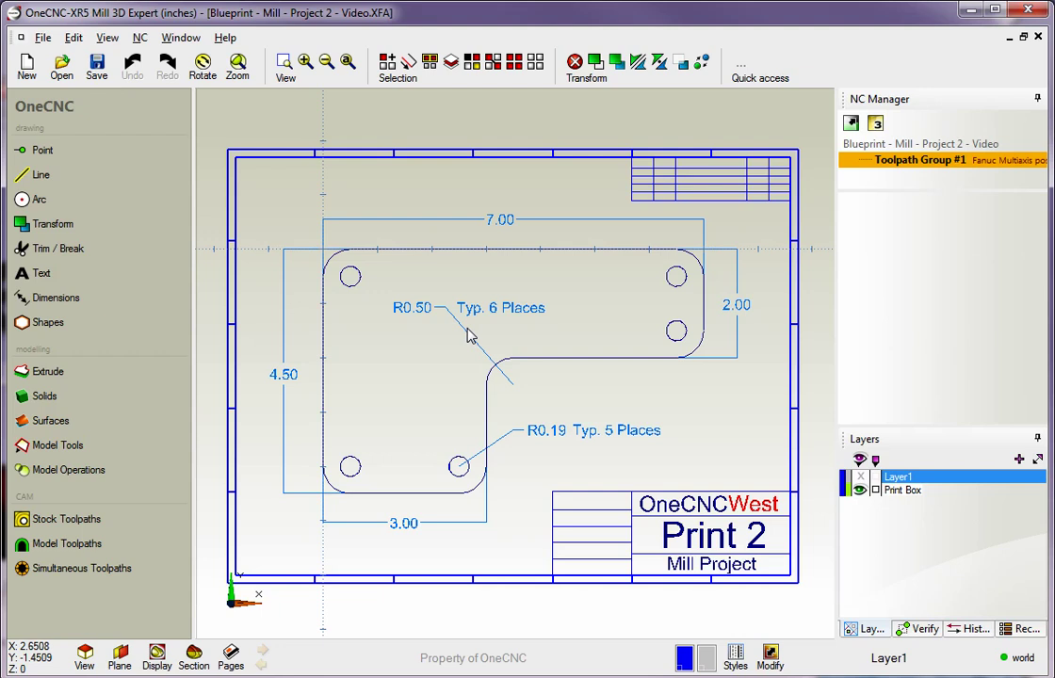
{"action": "left_click", "coordinate": [860, 491]}
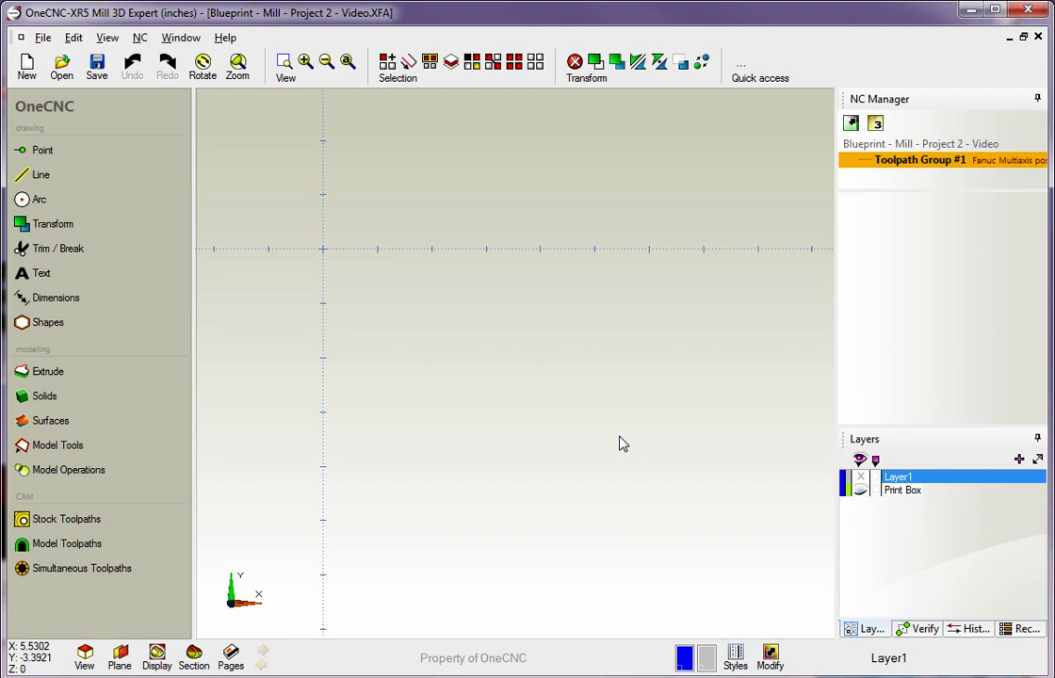
Draw the top edge line from origin 0,0 to X 7, then enter Y -2 for the next point.
{"action": "left_click", "coordinate": [42, 175]}
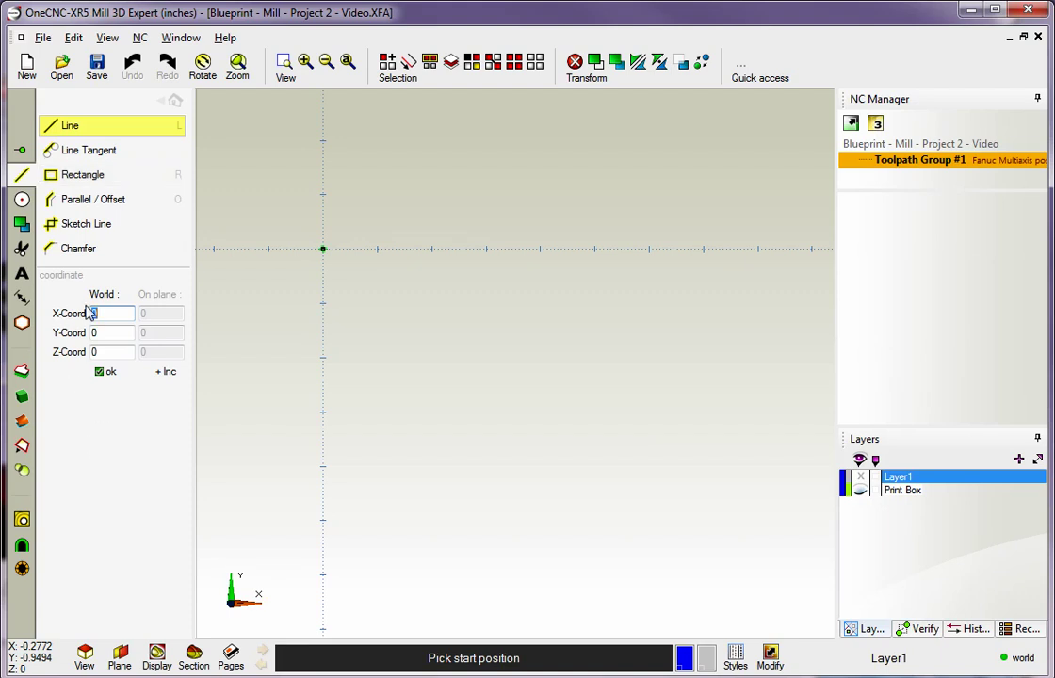
{"action": "left_click", "coordinate": [104, 373]}
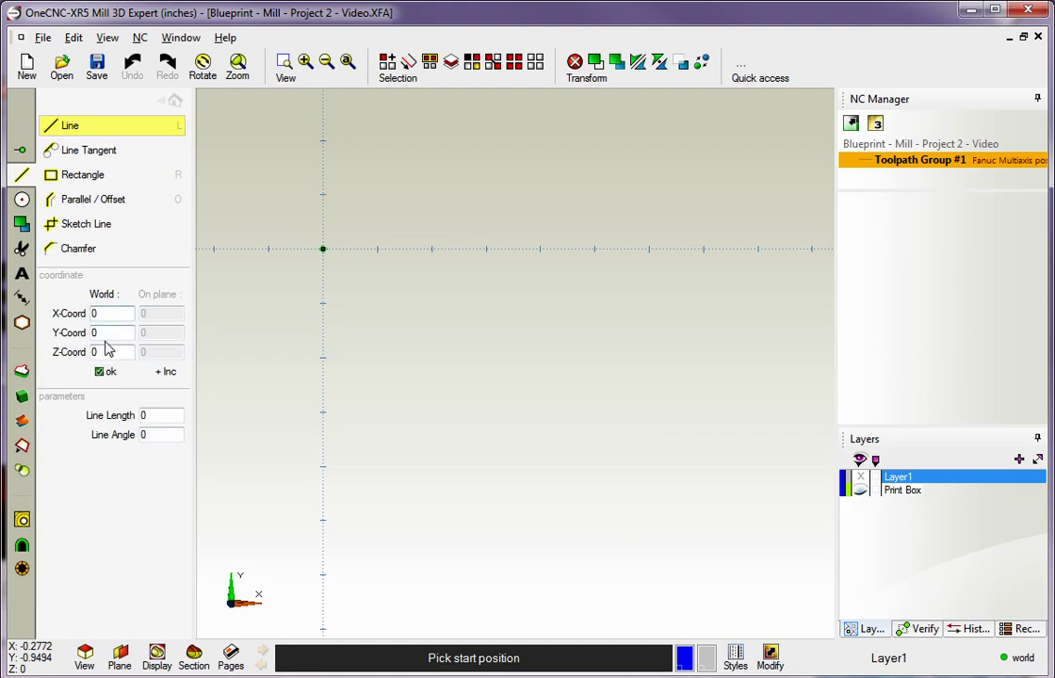
{"action": "left_click", "coordinate": [91, 314]}
{"action": "type", "text": "7"}
{"action": "left_click", "coordinate": [100, 372]}
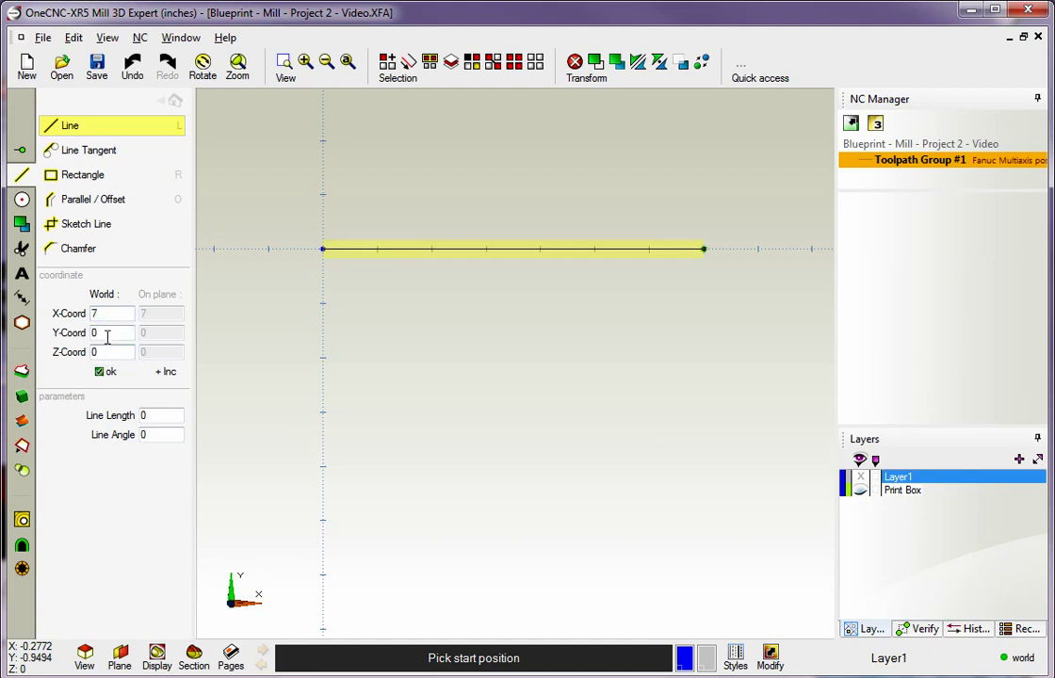
{"action": "type", "text": "-"}
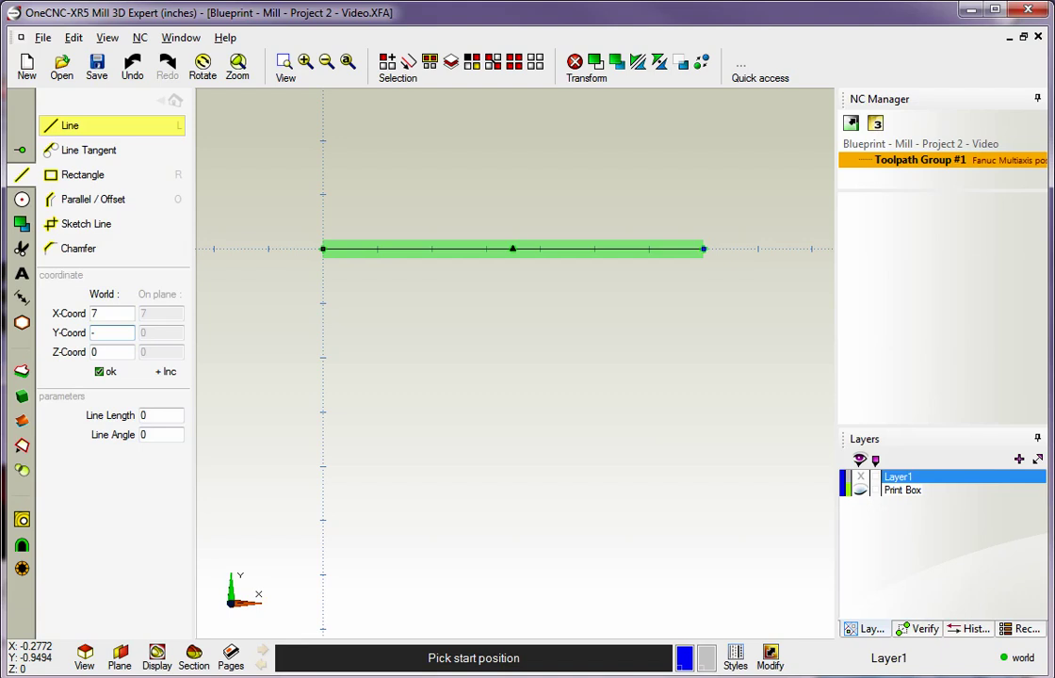
{"action": "type", "text": "2"}
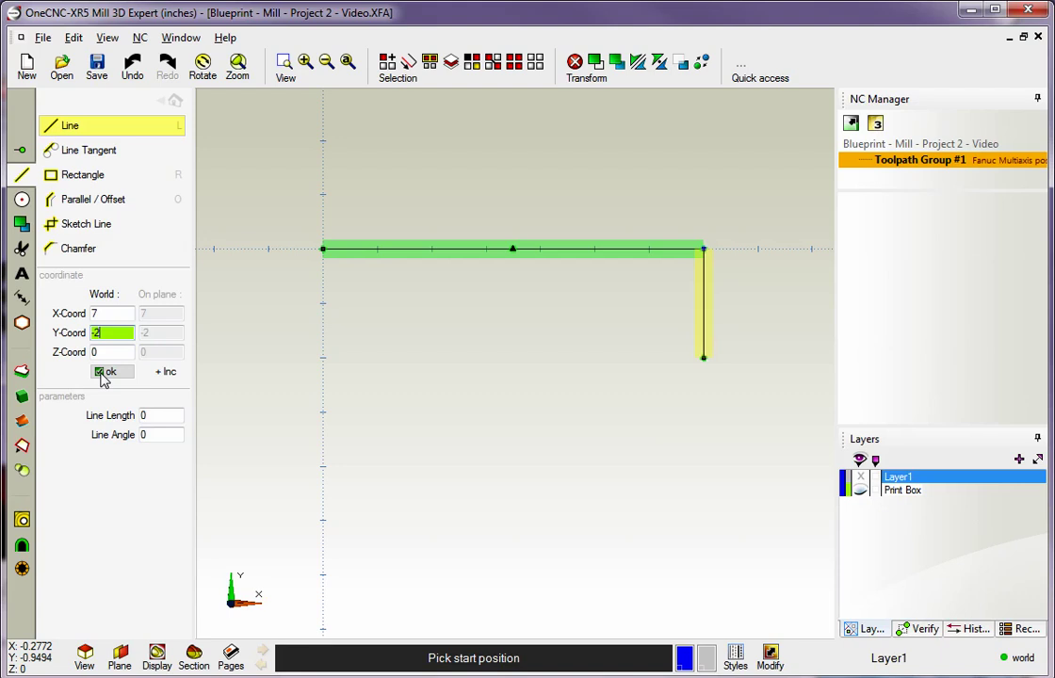
Draw edges through (7,-2), (3,-2), (3,-4.5), (0,-4.5) and back to the origin 0,0.
{"action": "left_click", "coordinate": [102, 373]}
{"action": "left_click", "coordinate": [96, 312]}
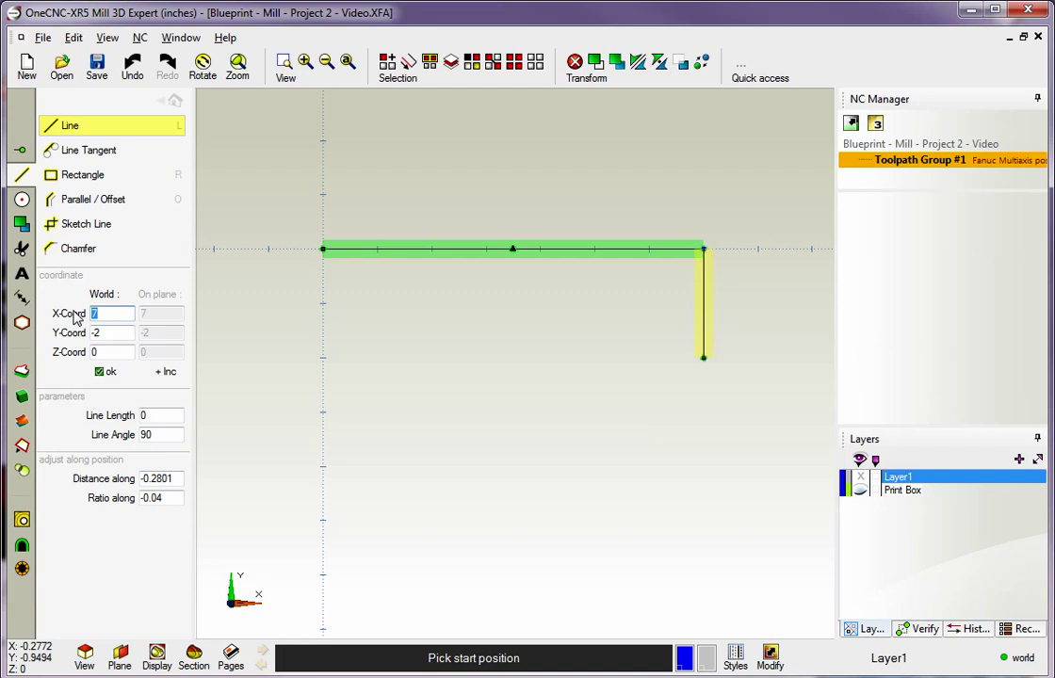
{"action": "type", "text": "3"}
{"action": "left_click", "coordinate": [104, 373]}
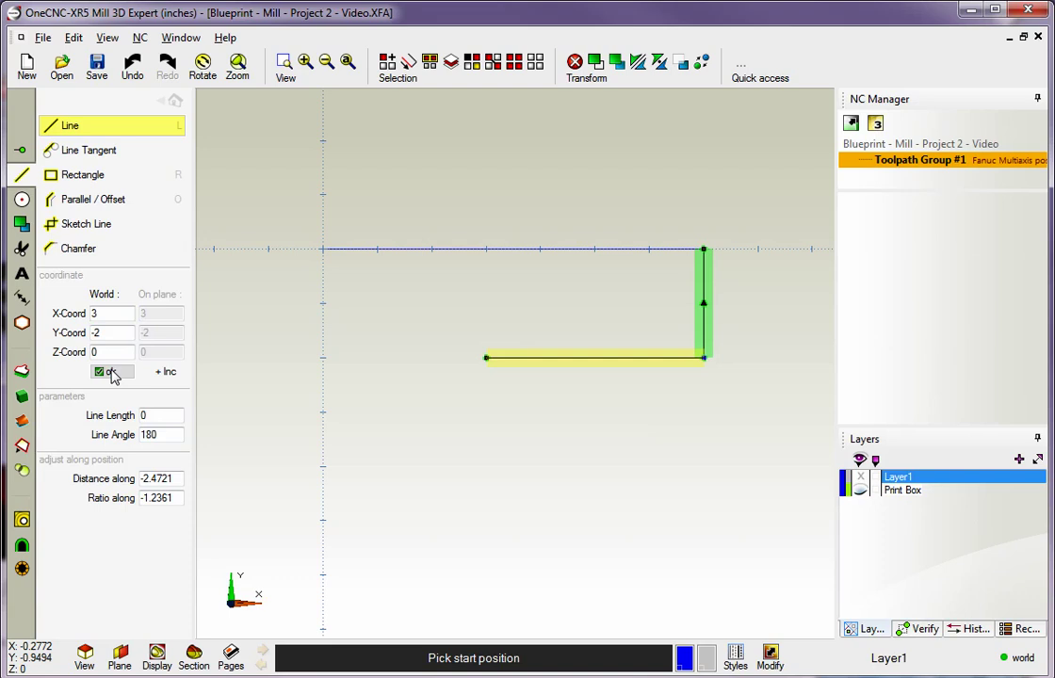
{"action": "left_click", "coordinate": [110, 373]}
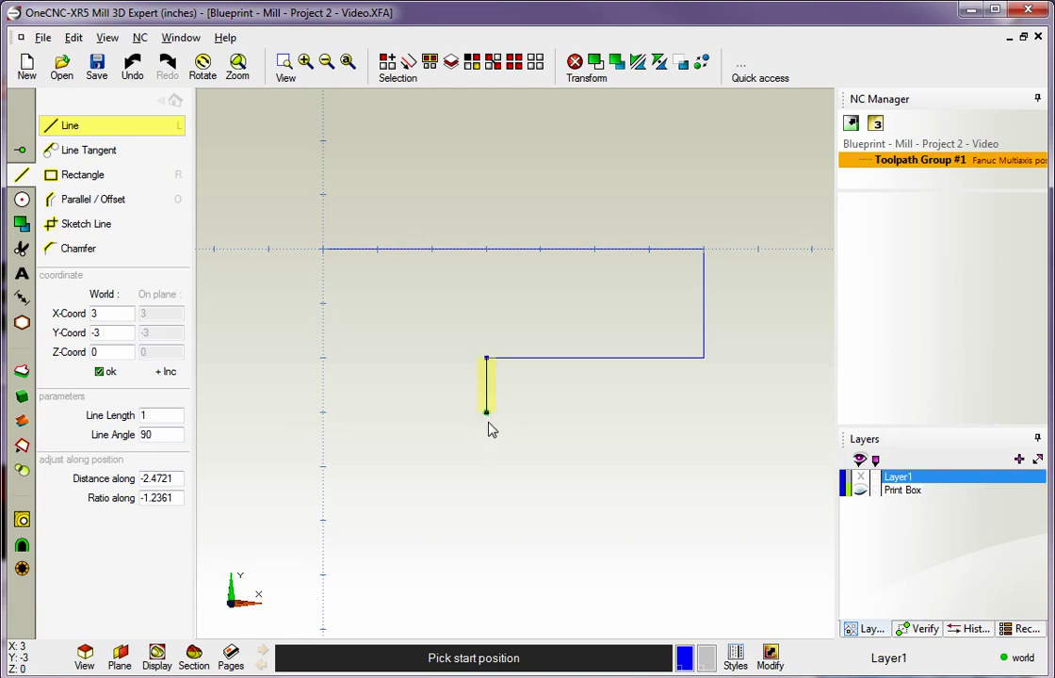
{"action": "left_click", "coordinate": [487, 494]}
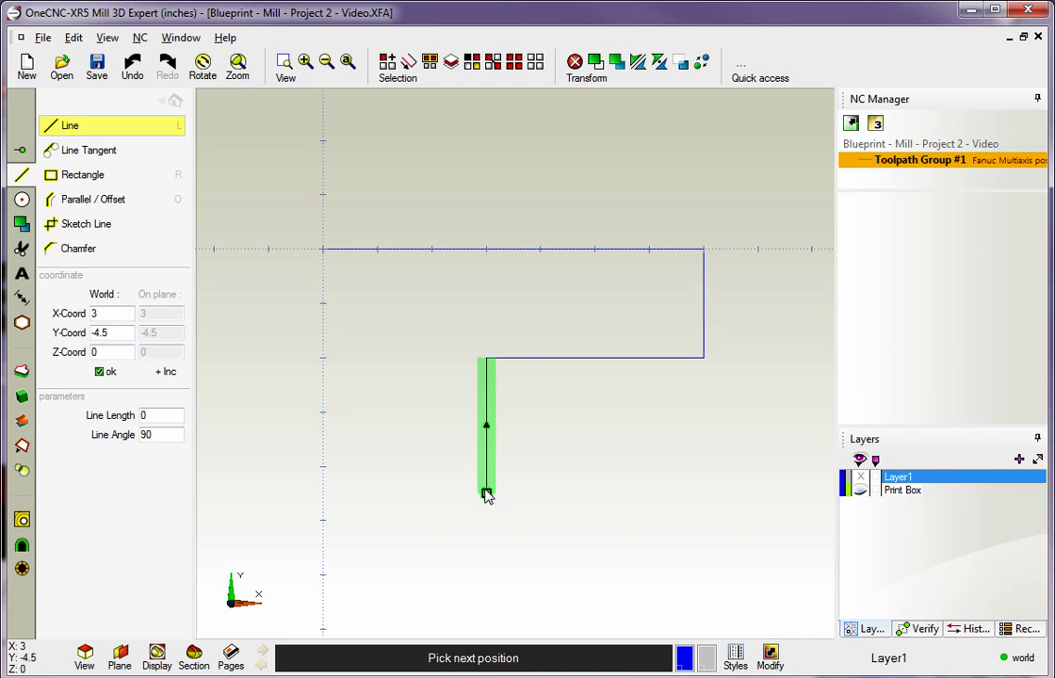
{"action": "left_click", "coordinate": [323, 494]}
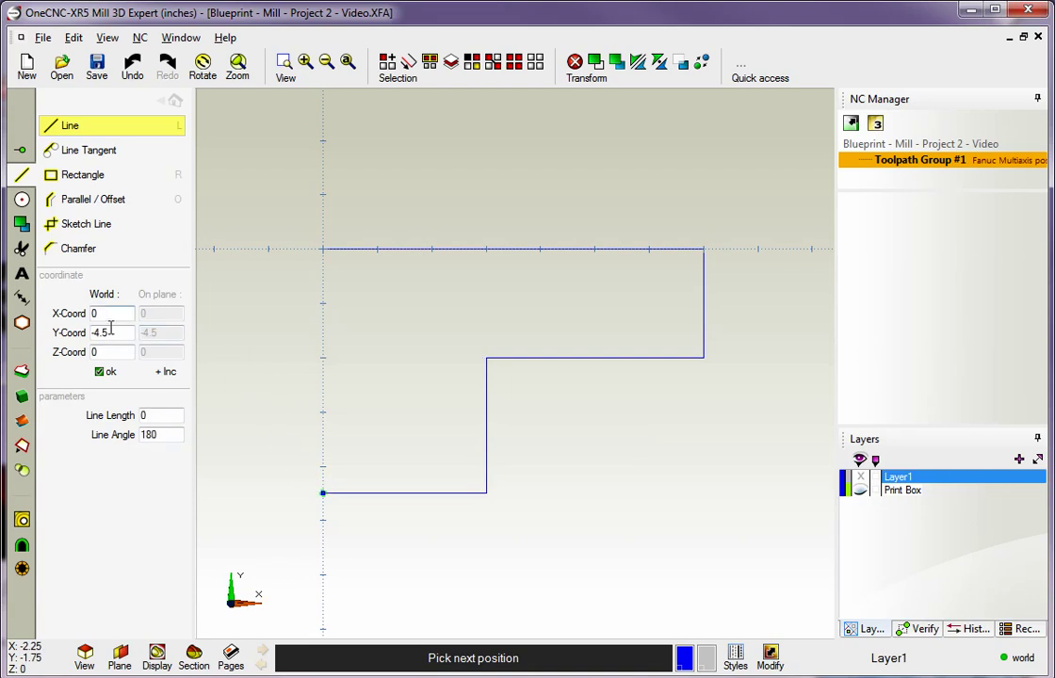
{"action": "left_click_drag", "start_coordinate": [111, 327], "coordinate": [83, 339]}
{"action": "type", "text": "0"}
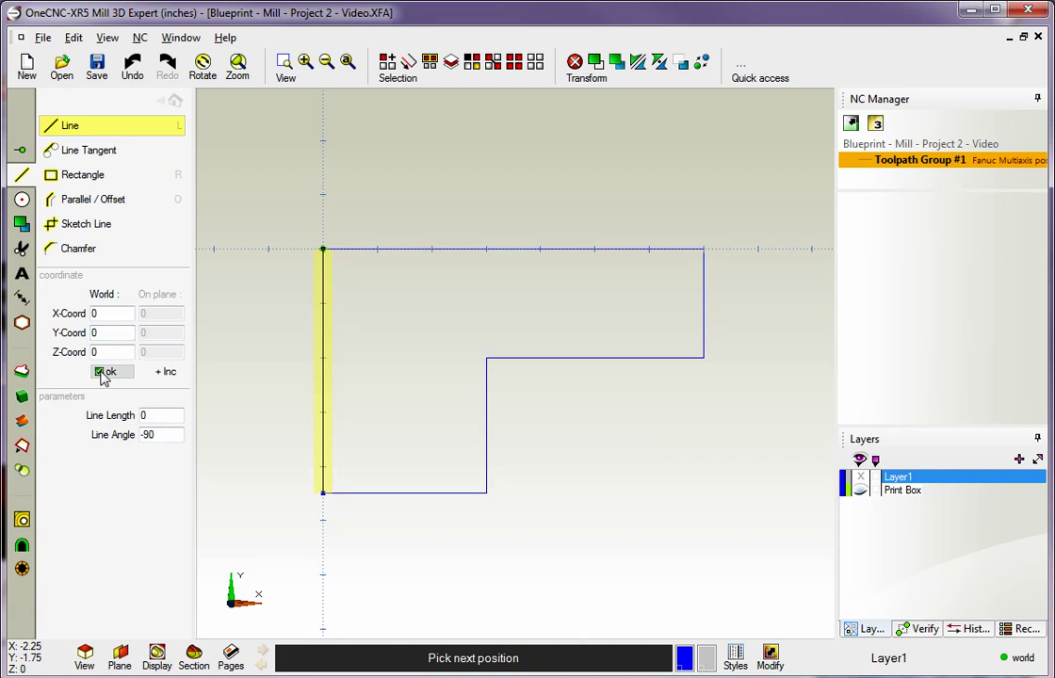
{"action": "left_click", "coordinate": [102, 373]}
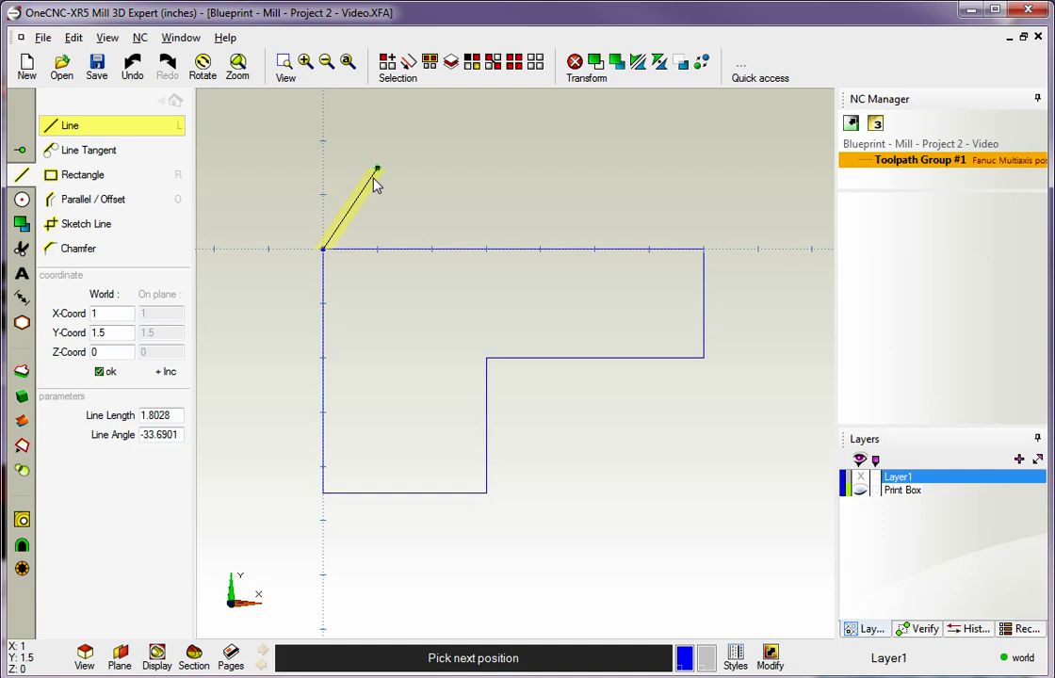
End the line chain and exit Line, then toggle the Print Box layer, leaving it hidden.
{"action": "right_click", "coordinate": [373, 183]}
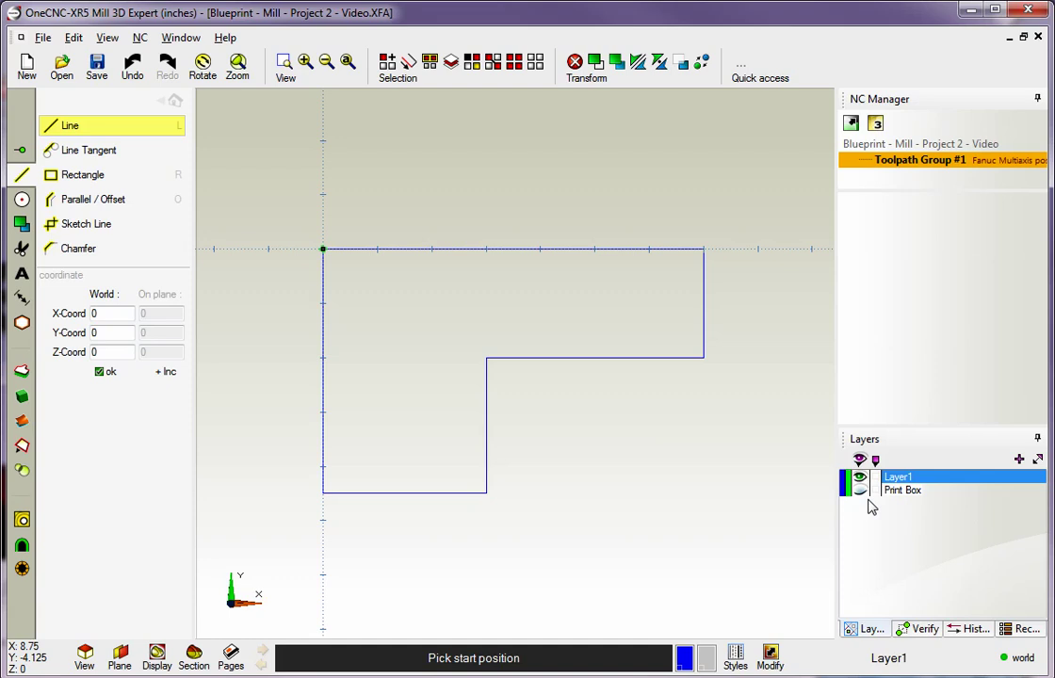
{"action": "right_click", "coordinate": [713, 485]}
{"action": "left_click", "coordinate": [867, 497]}
{"action": "left_click", "coordinate": [868, 499]}
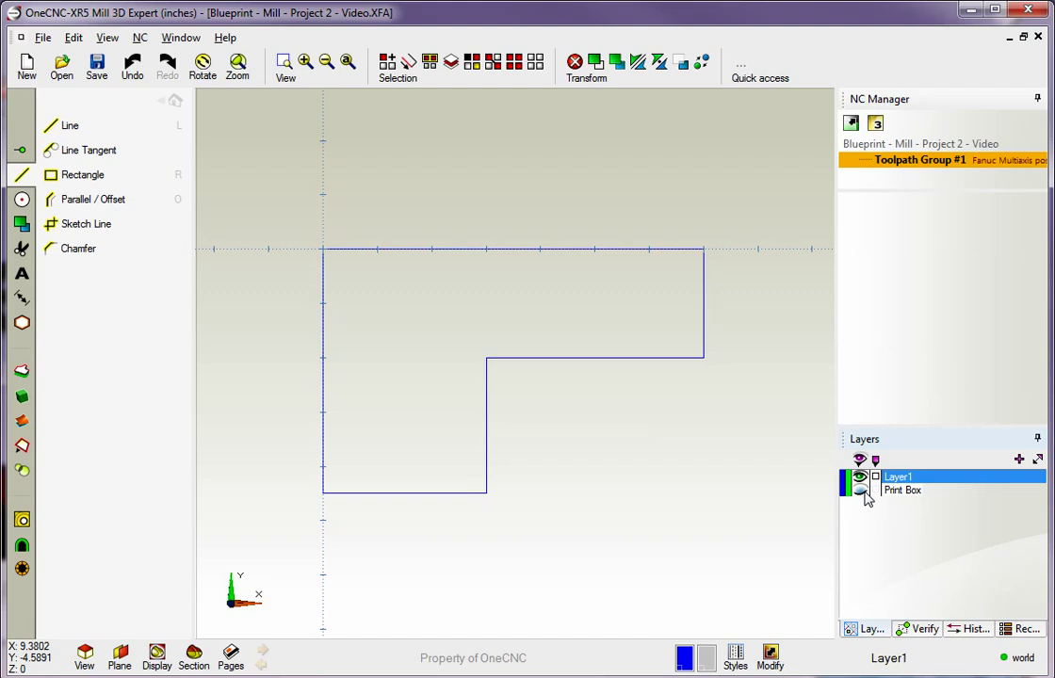
{"action": "left_click", "coordinate": [867, 500]}
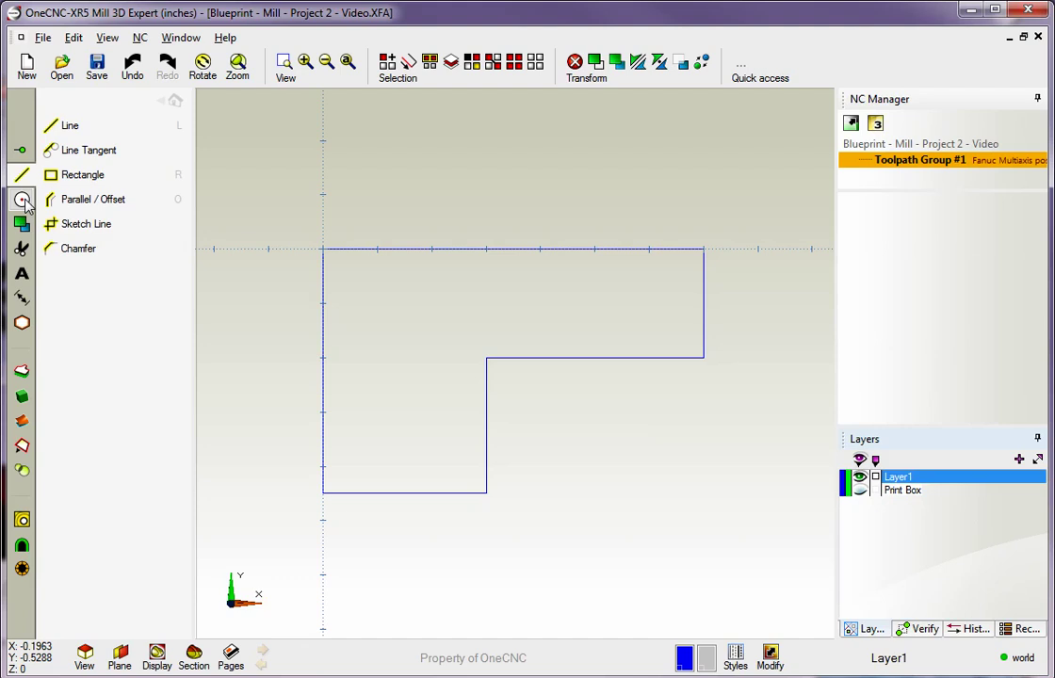
Switch to the fillet tool and set the fillet radius to 0.5.
{"action": "left_click", "coordinate": [22, 200]}
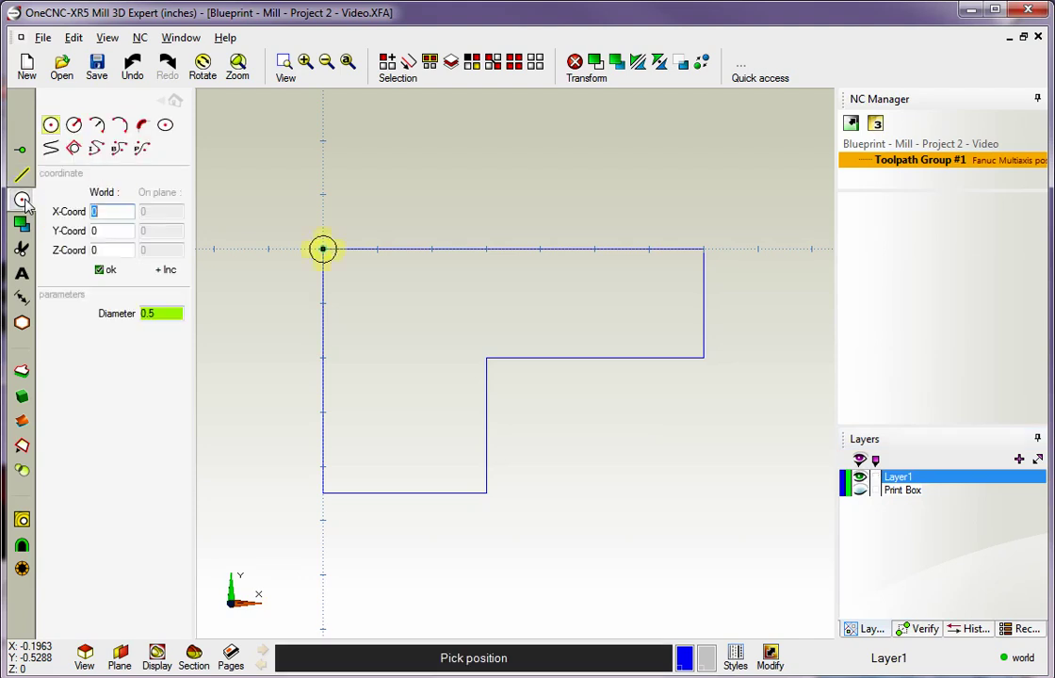
{"action": "left_click", "coordinate": [142, 125]}
{"action": "double_click", "coordinate": [162, 192]}
{"action": "type", "text": ".5"}
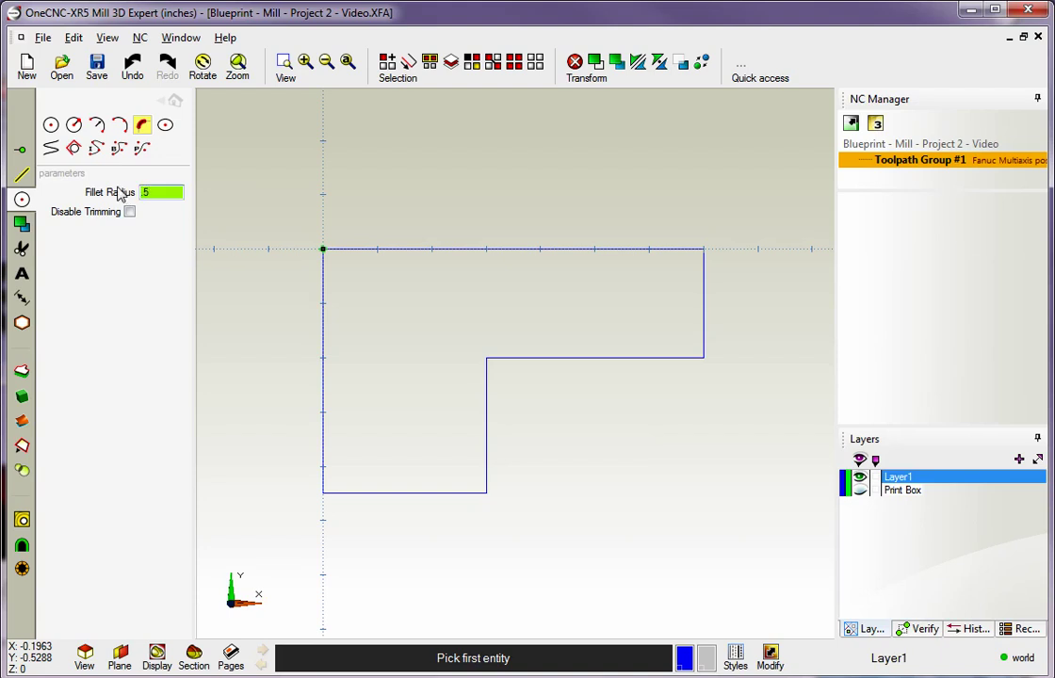
{"action": "key", "text": "Return"}
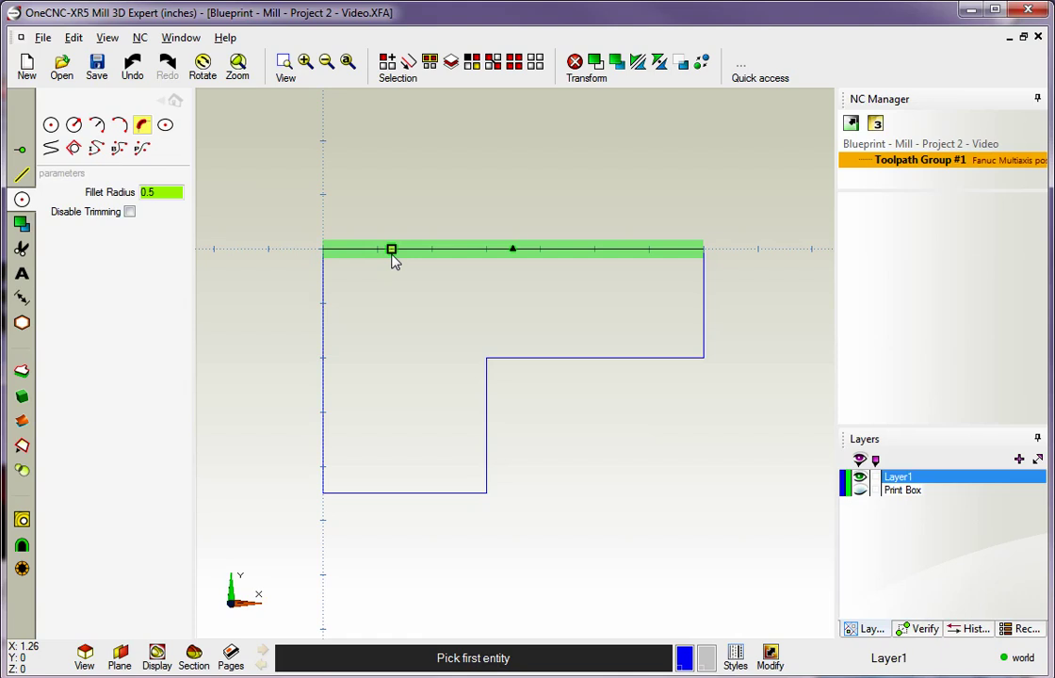
Fillet the top-left, bottom-left and bottom-right corners of the lower leg.
{"action": "left_click", "coordinate": [472, 257]}
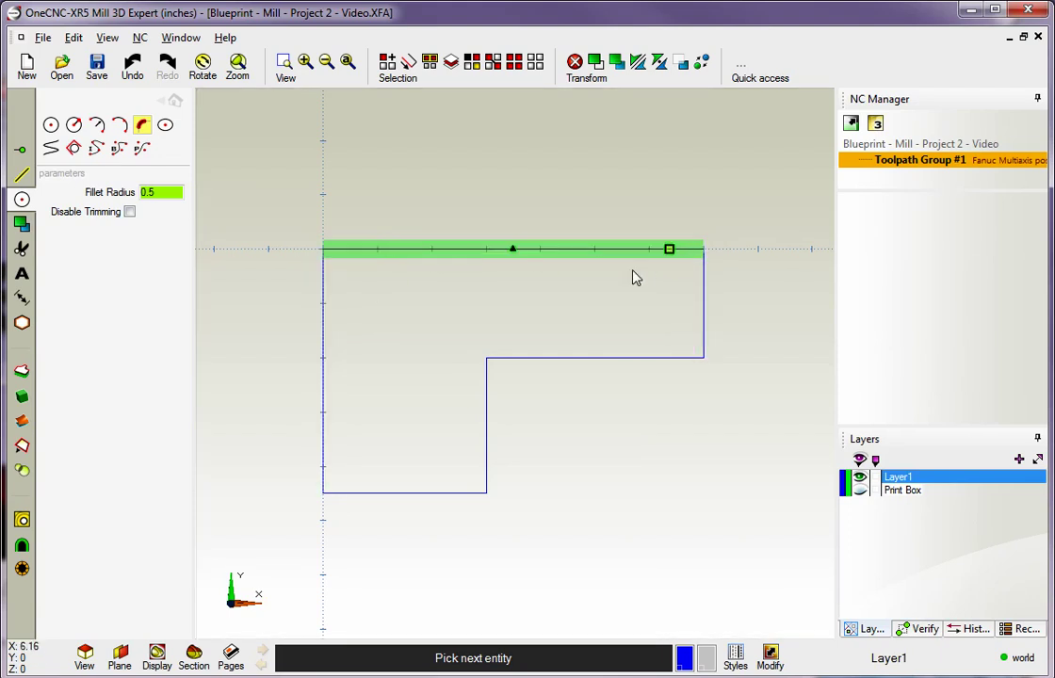
{"action": "left_click", "coordinate": [336, 307]}
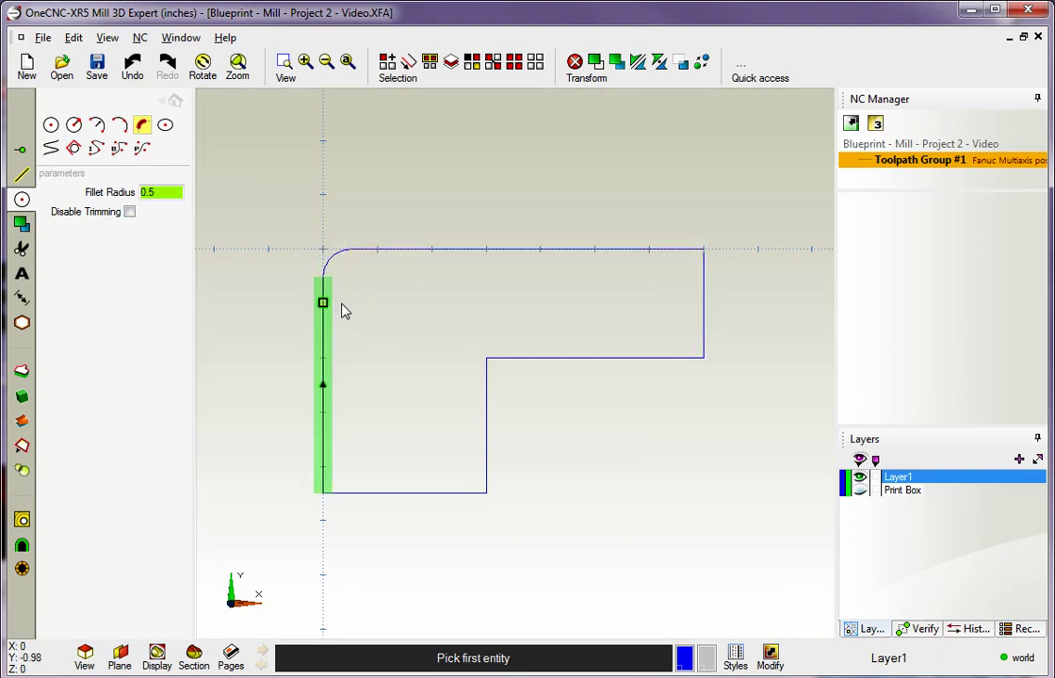
{"action": "left_click", "coordinate": [332, 456]}
{"action": "left_click", "coordinate": [355, 488]}
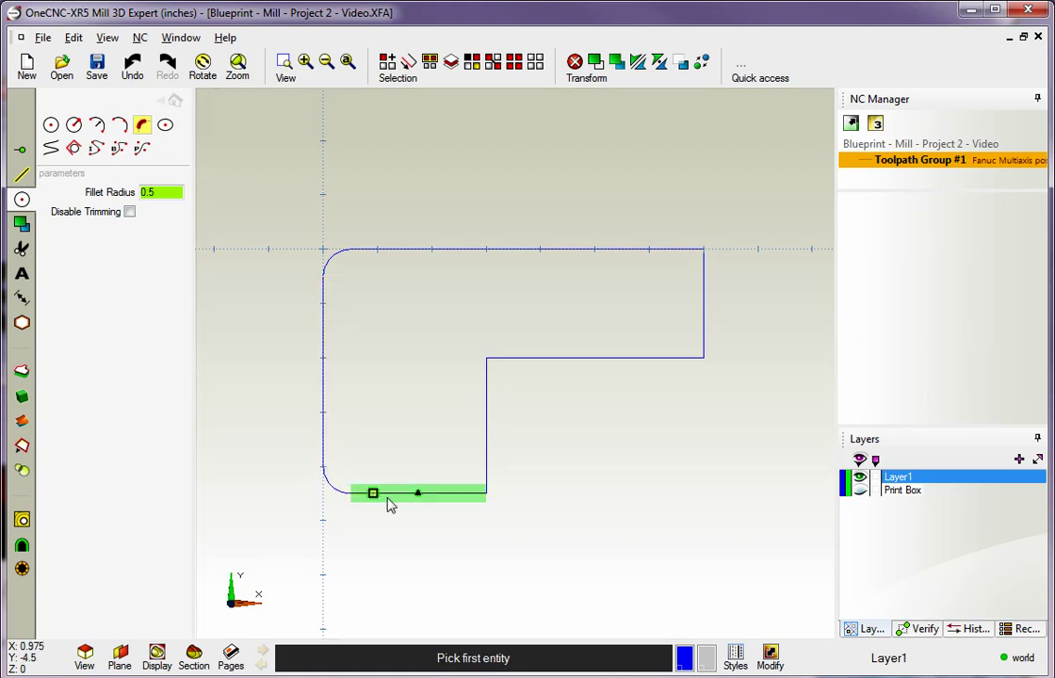
{"action": "left_click", "coordinate": [460, 491]}
{"action": "left_click", "coordinate": [487, 462]}
Fillet the inner step corner, the right-step corner and the top-right corner, then finish.
{"action": "left_click", "coordinate": [498, 405]}
{"action": "left_click", "coordinate": [535, 364]}
{"action": "left_click", "coordinate": [715, 317]}
{"action": "left_click", "coordinate": [661, 362]}
{"action": "left_click", "coordinate": [719, 304]}
{"action": "left_click", "coordinate": [670, 254]}
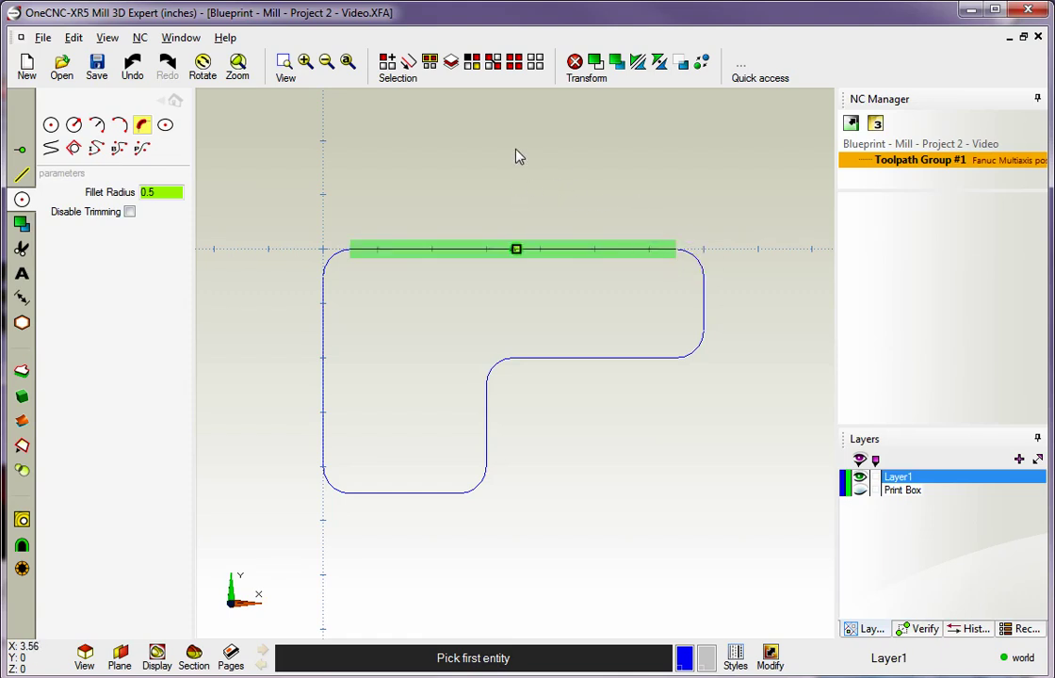
{"action": "key", "text": "Escape"}
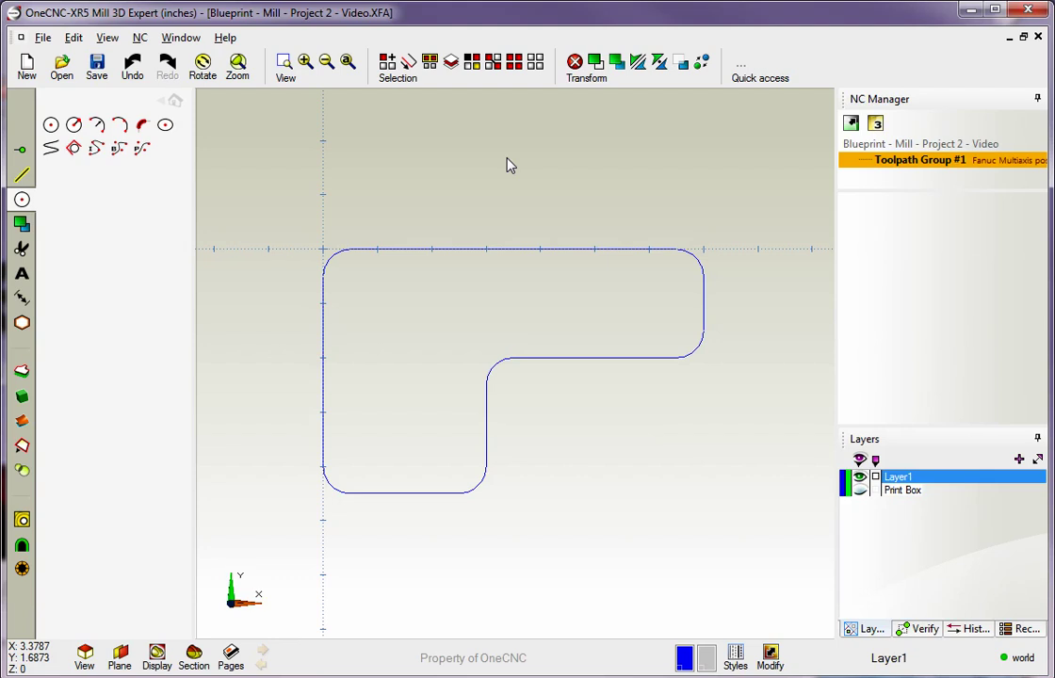
{"action": "left_click", "coordinate": [860, 490]}
{"action": "left_click", "coordinate": [860, 491]}
{"action": "left_click", "coordinate": [860, 491]}
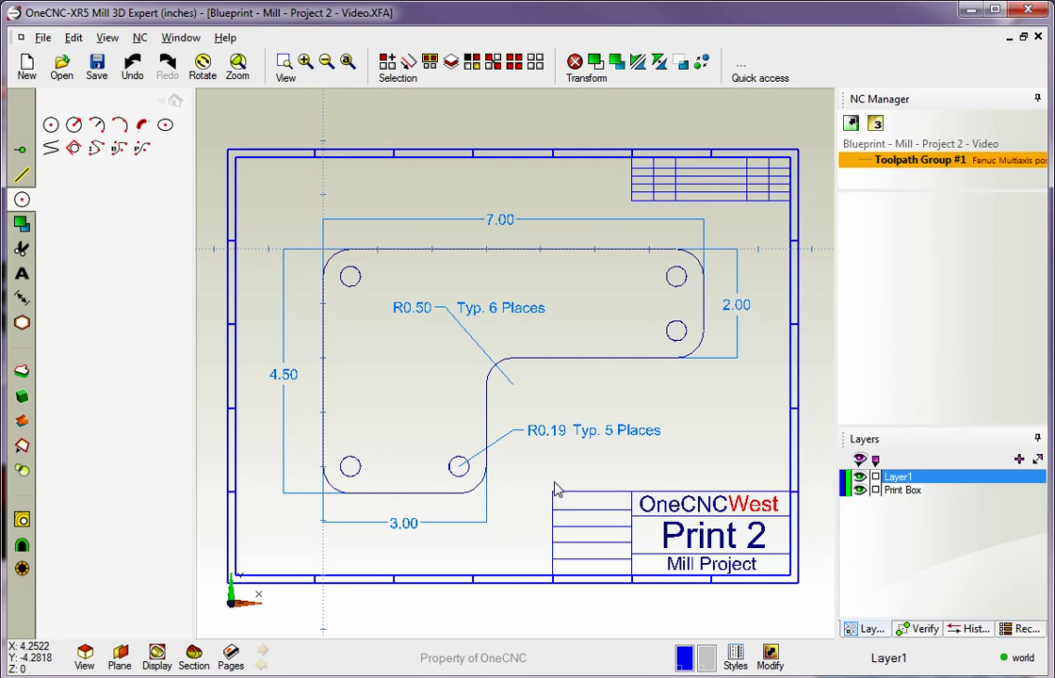
{"action": "left_click", "coordinate": [860, 490]}
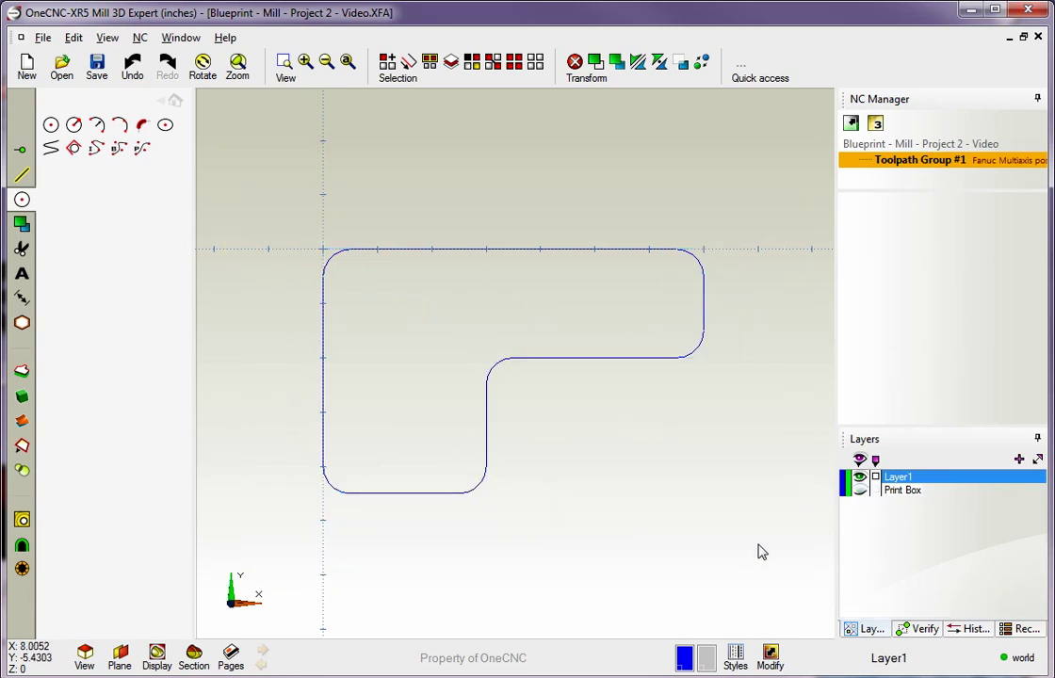
Start a centre-and-diameter circle and set the hole size to 0.38 (entered as .19).
{"action": "left_click", "coordinate": [51, 125]}
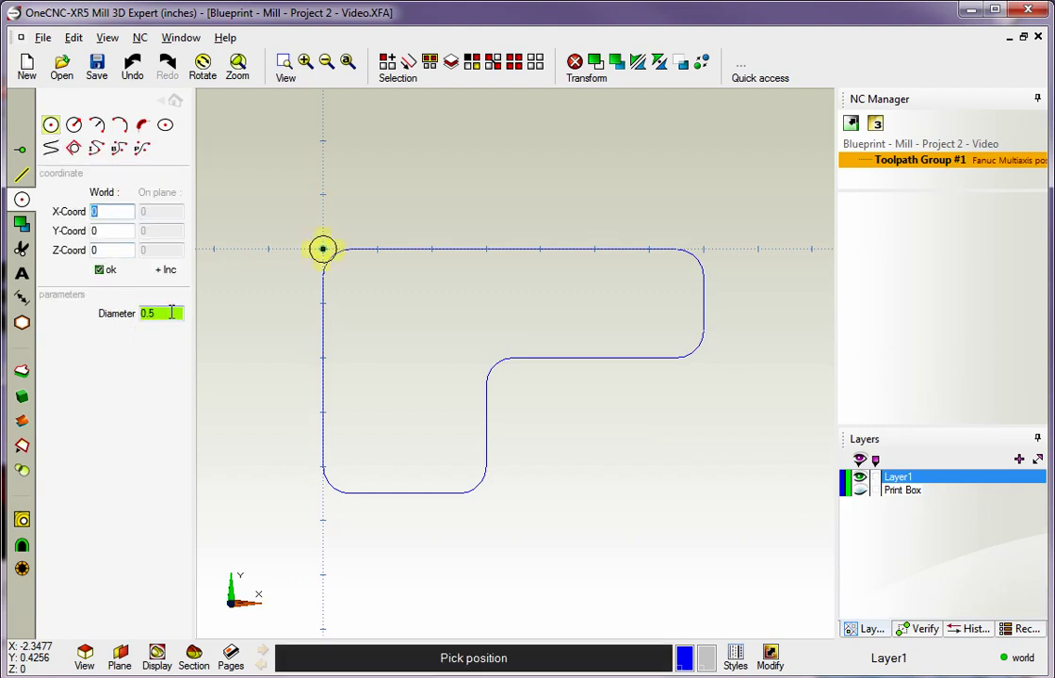
{"action": "double_click", "coordinate": [148, 313]}
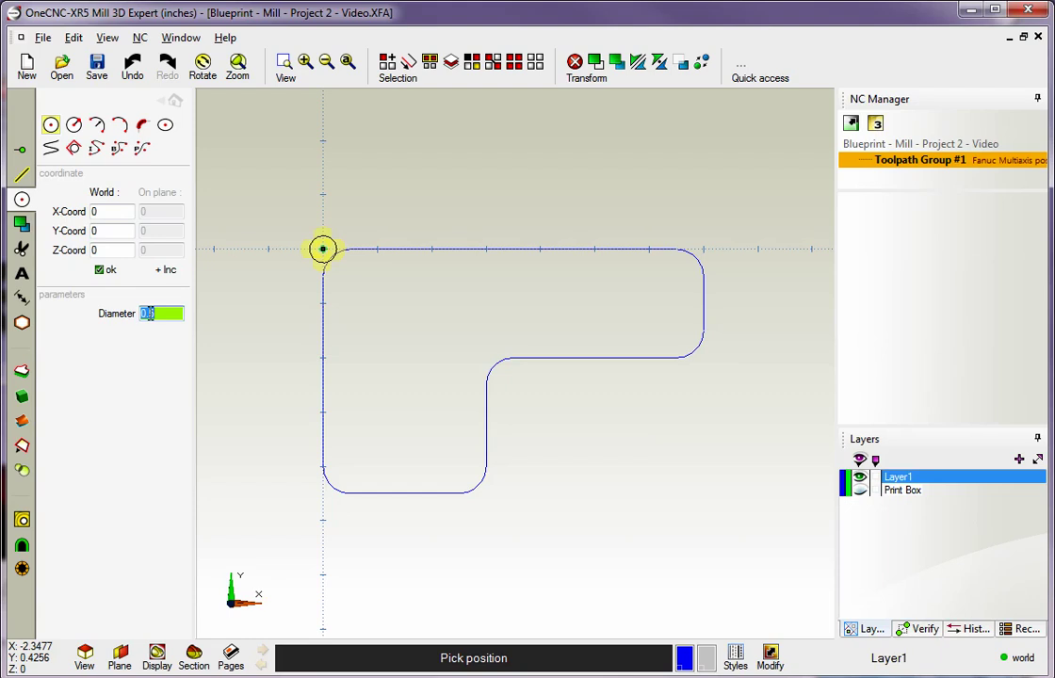
{"action": "key", "text": "BackSpace"}
{"action": "type", "text": ".19*2"}
{"action": "key", "text": "Return"}
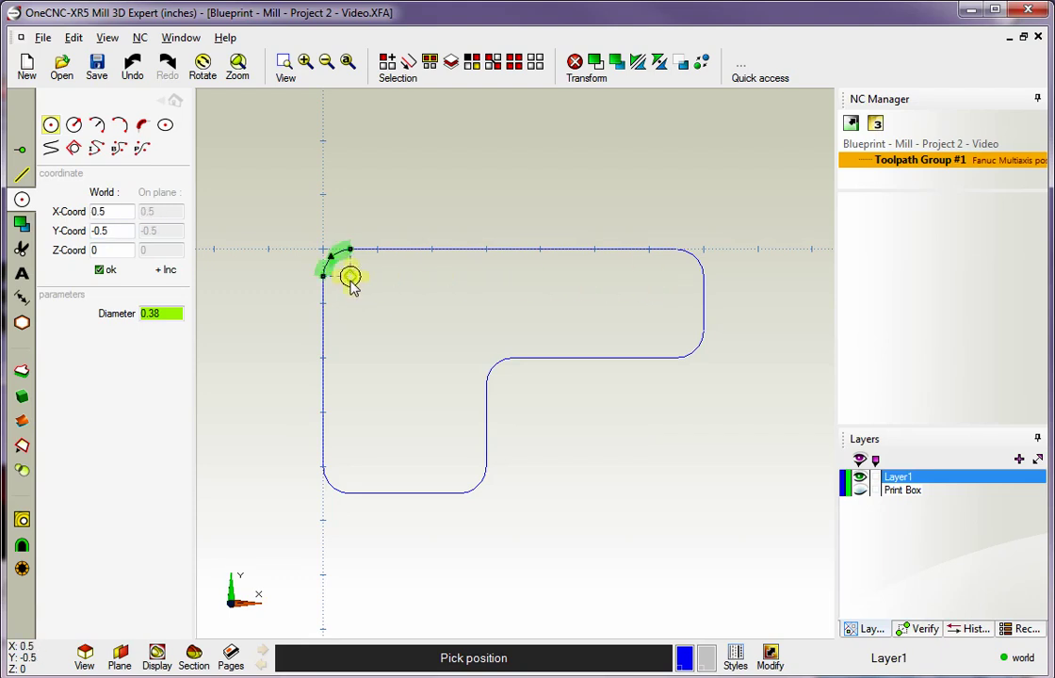
Place five holes at the top-left, top-right, lower-right, lower-leg bottom-right and bottom-left fillet centres.
{"action": "left_click", "coordinate": [350, 276]}
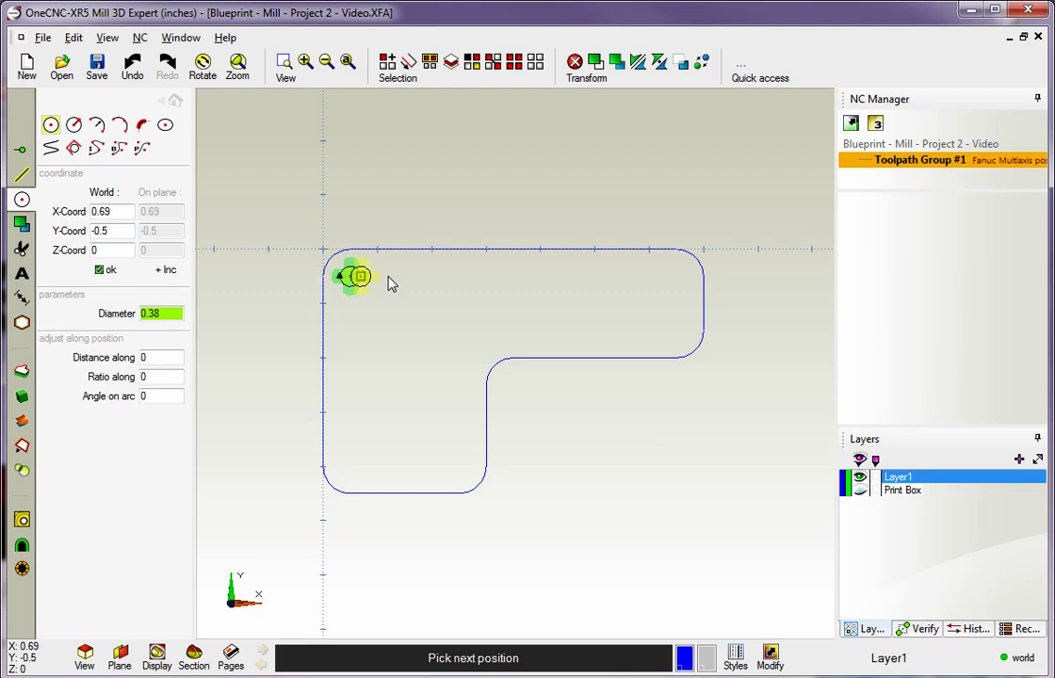
{"action": "left_click", "coordinate": [676, 276]}
{"action": "left_click", "coordinate": [676, 331]}
{"action": "left_click", "coordinate": [458, 467]}
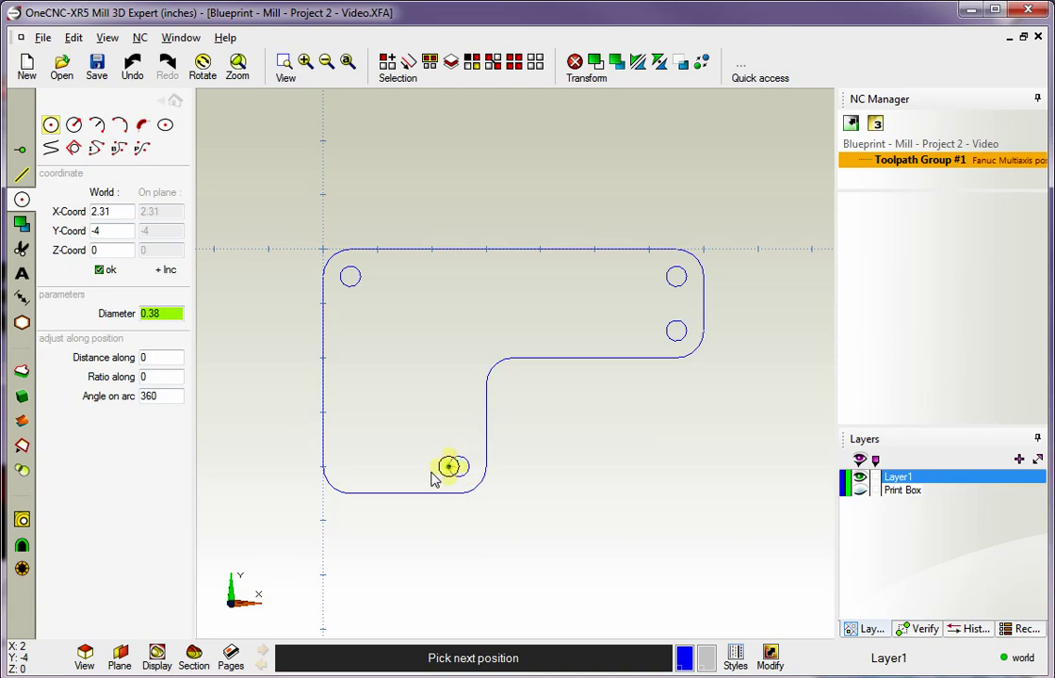
{"action": "left_click", "coordinate": [350, 467]}
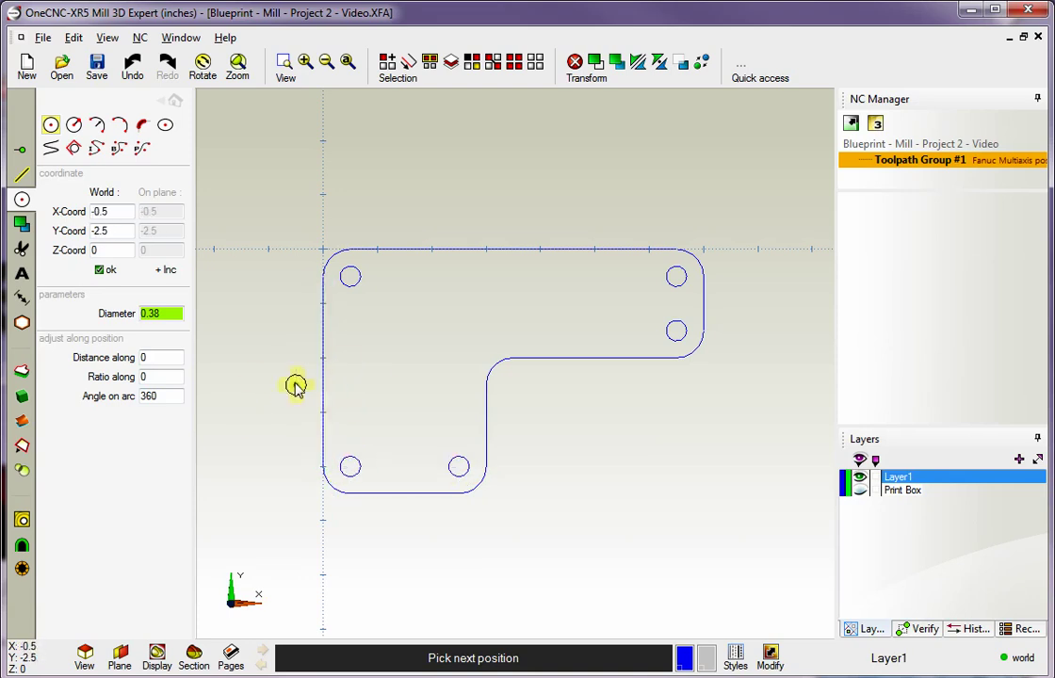
{"action": "right_click", "coordinate": [286, 386]}
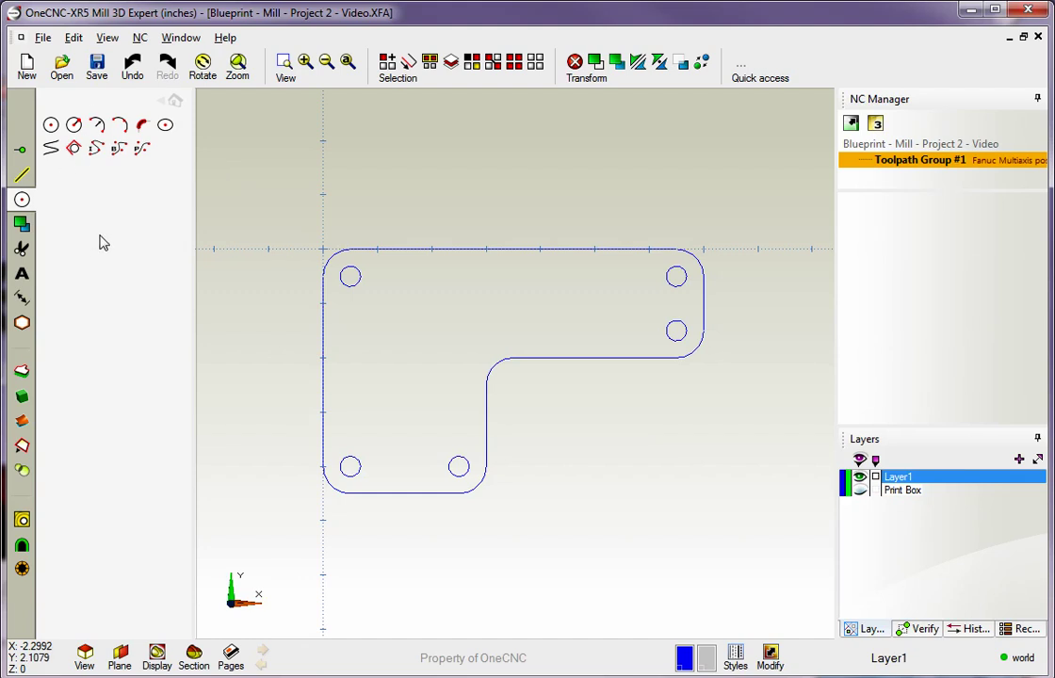
Toggle the Print Box layer to compare holes, leave it hidden, and expand the labelled tool list.
{"action": "left_click", "coordinate": [861, 493]}
{"action": "left_click", "coordinate": [862, 493]}
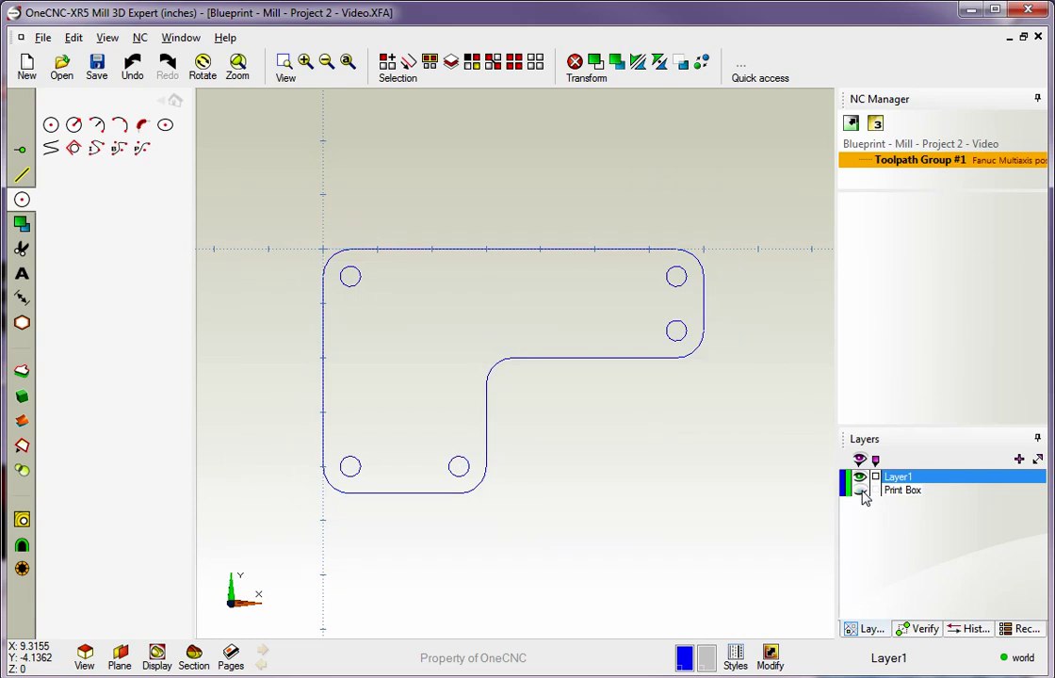
{"action": "left_click", "coordinate": [862, 492]}
{"action": "left_click", "coordinate": [862, 493]}
{"action": "left_click", "coordinate": [862, 492]}
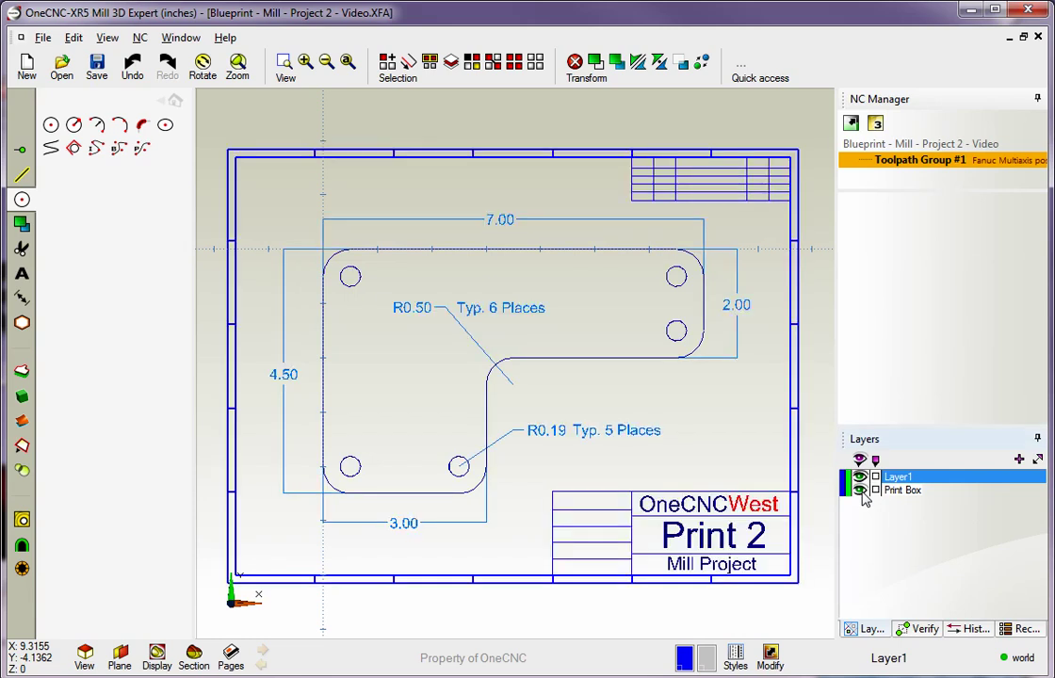
{"action": "left_click", "coordinate": [862, 492]}
{"action": "left_click", "coordinate": [174, 100]}
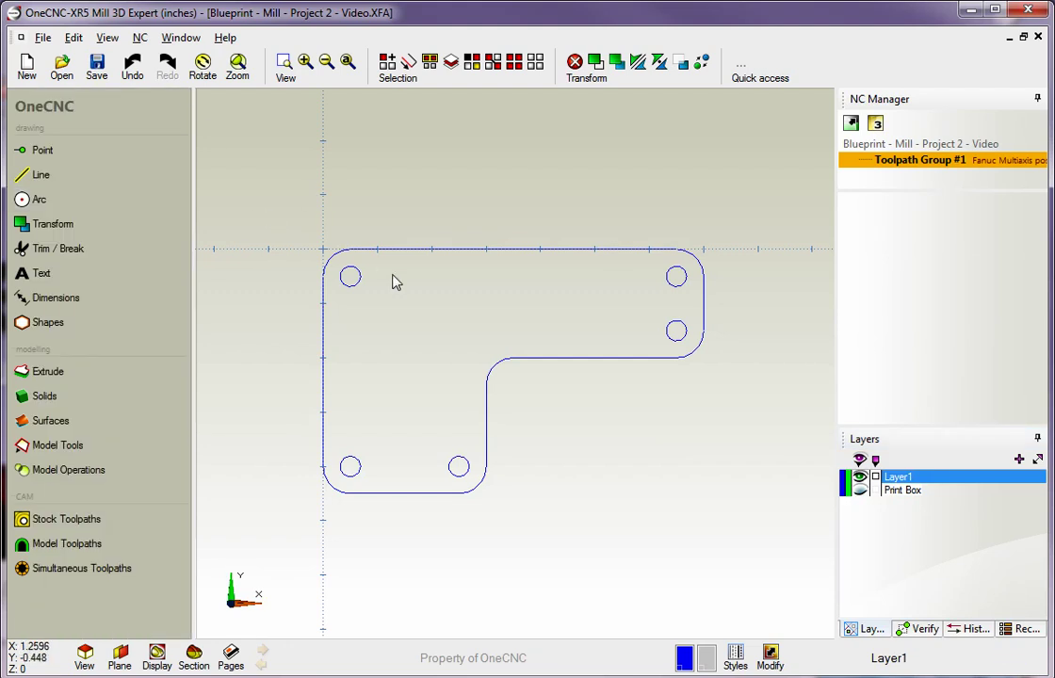